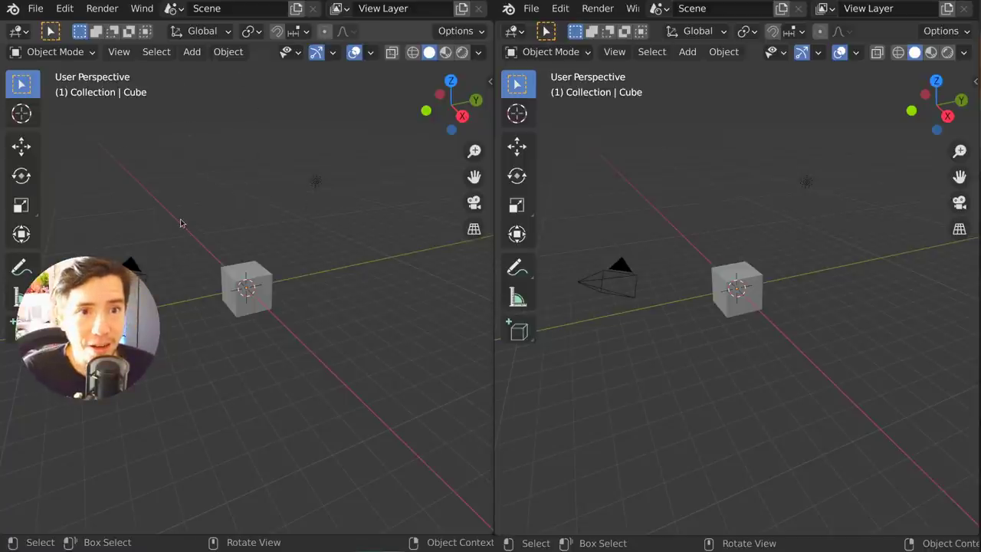
# Step: In the left window's F3 search, leave the misspelled query 'grese', which finds no commands
pyautogui.press('F3')
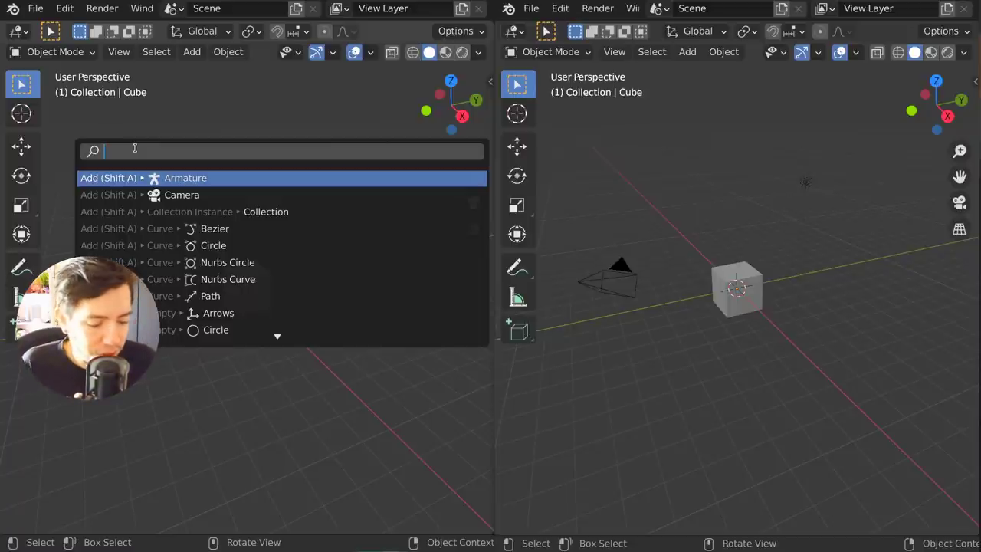
pyautogui.write('gre')
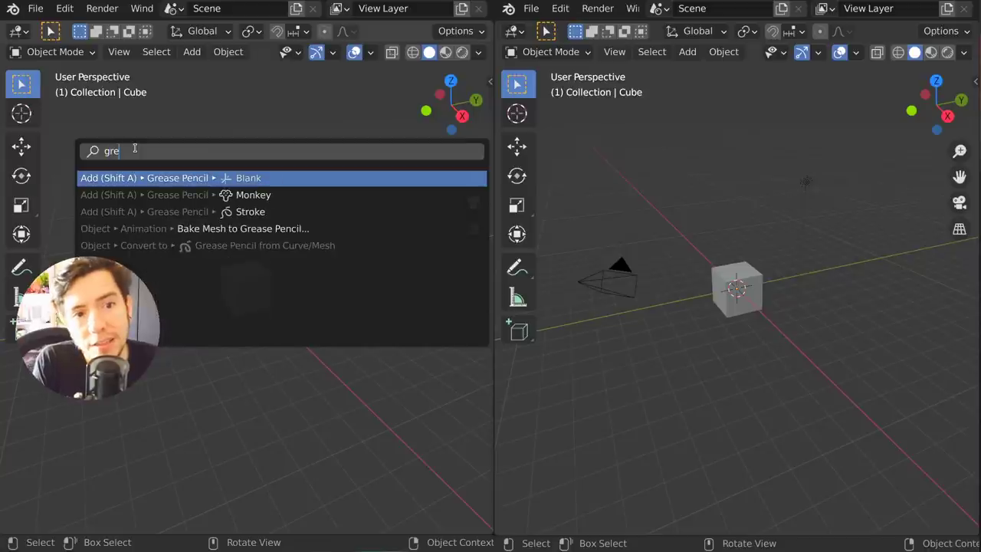
pyautogui.write('ss')
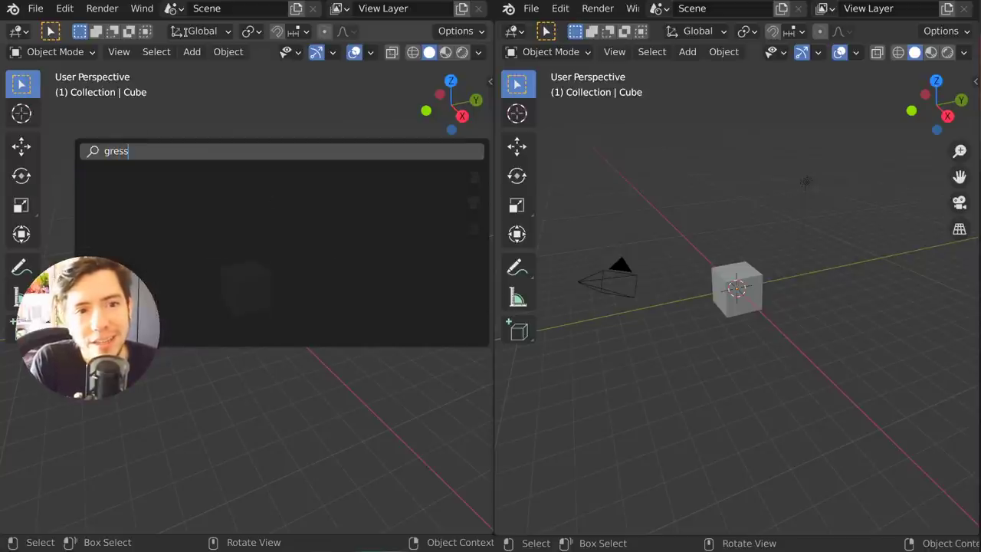
pyautogui.press('BackSpace')
pyautogui.press('BackSpace')
pyautogui.write('c')
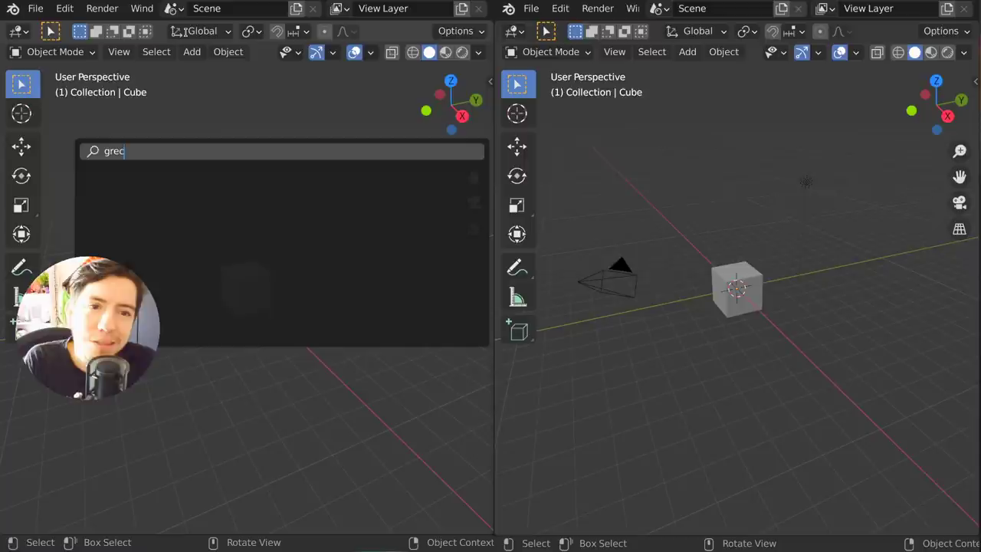
pyautogui.press('BackSpace')
pyautogui.write('s')
pyautogui.press('BackSpace')
pyautogui.write('a')
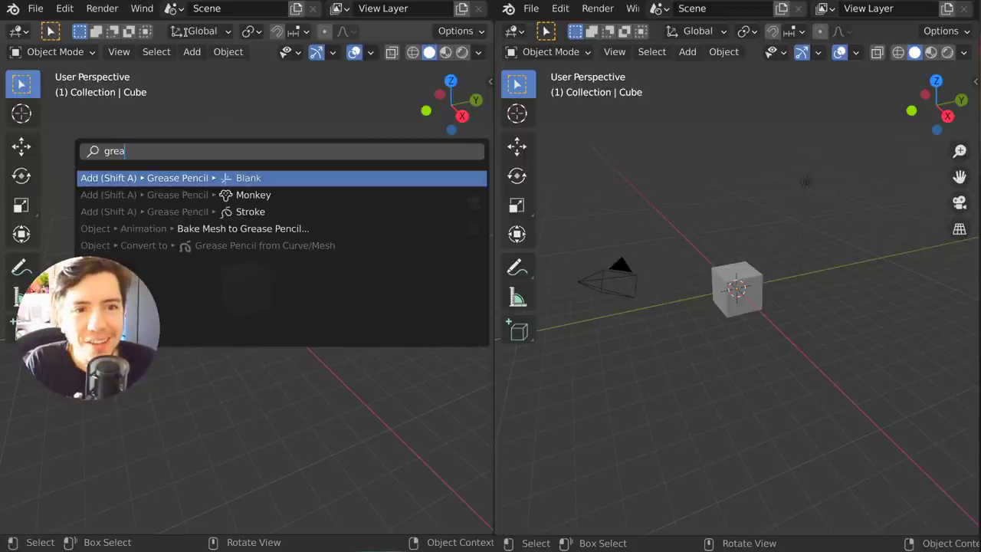
pyautogui.press('BackSpace')
pyautogui.write('se')
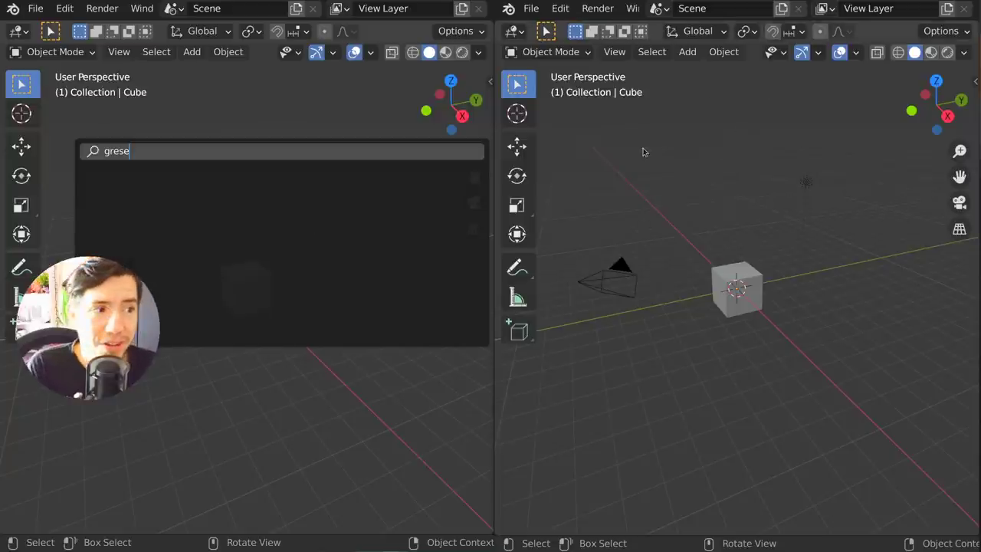
# Step: Search 'grese', then 'gpenc', in the right window and browse the Stroke and Blank results
pyautogui.press('F3')
pyautogui.write('gr')
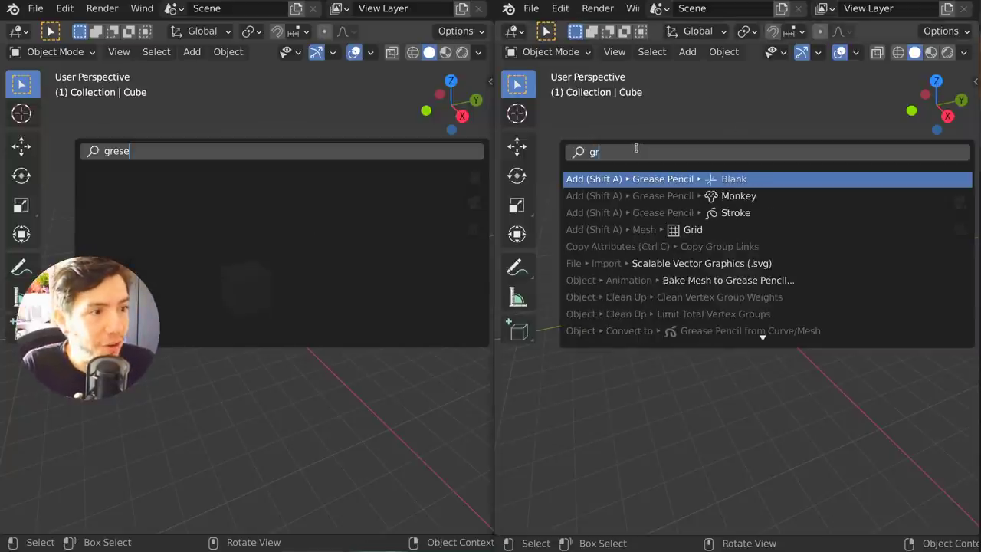
pyautogui.write('ese')
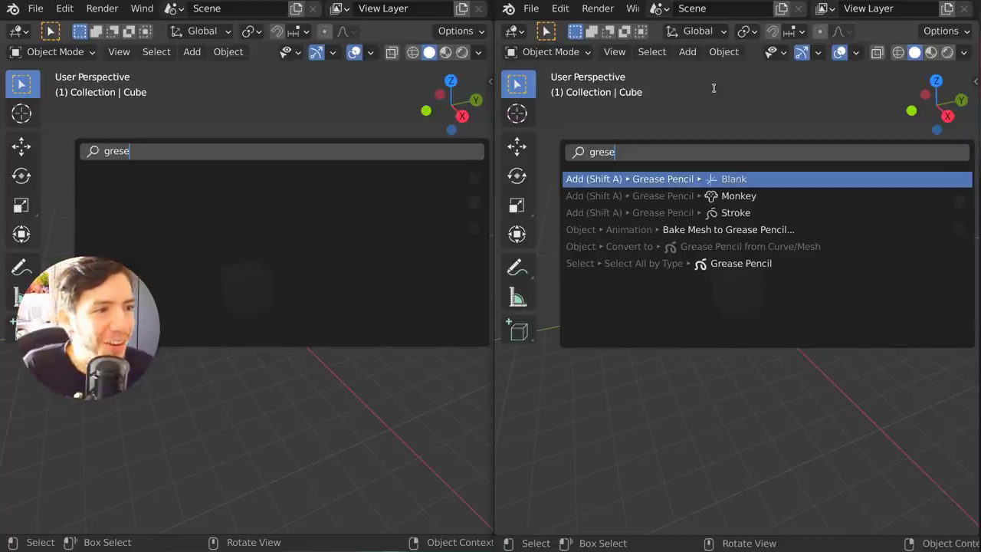
pyautogui.hotkey('ctrl', 'a')
pyautogui.write('gpenc')
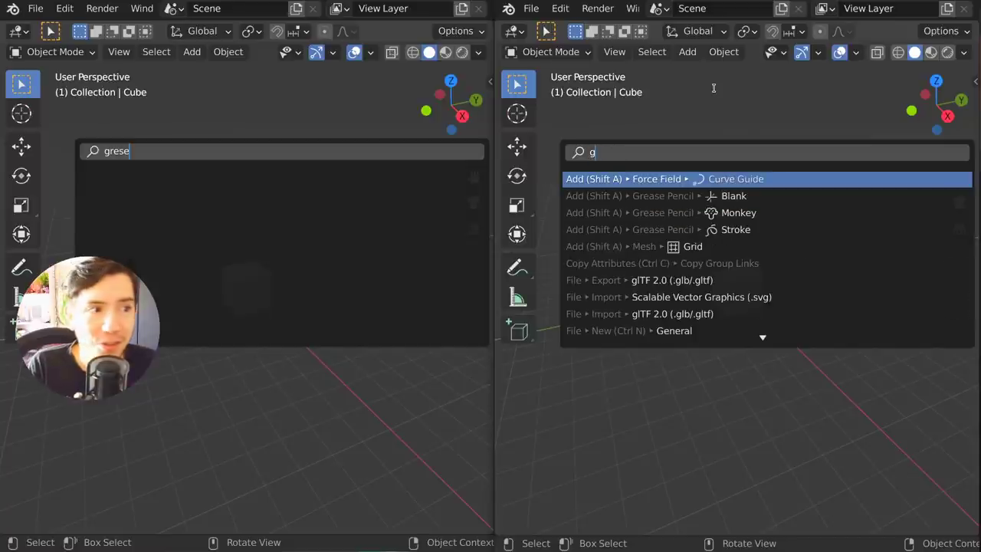
pyautogui.press('Down')
pyautogui.press('Down')
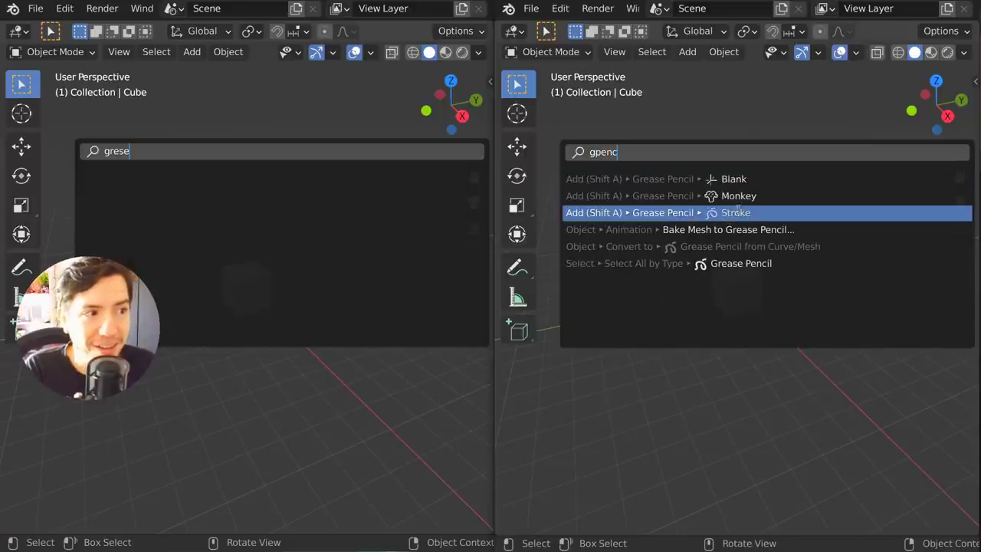
pyautogui.press('Up')
pyautogui.press('Up')
# Step: Search 'gpen' in the left window, then dismiss both searches without choosing anything
pyautogui.hotkey('ctrl', 'a')
pyautogui.write('gpen')
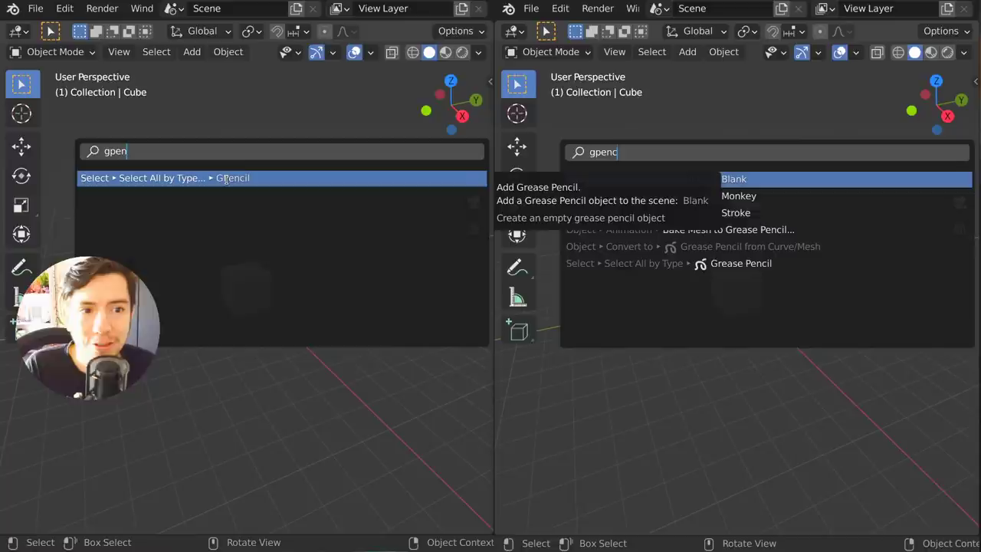
pyautogui.press('Escape')
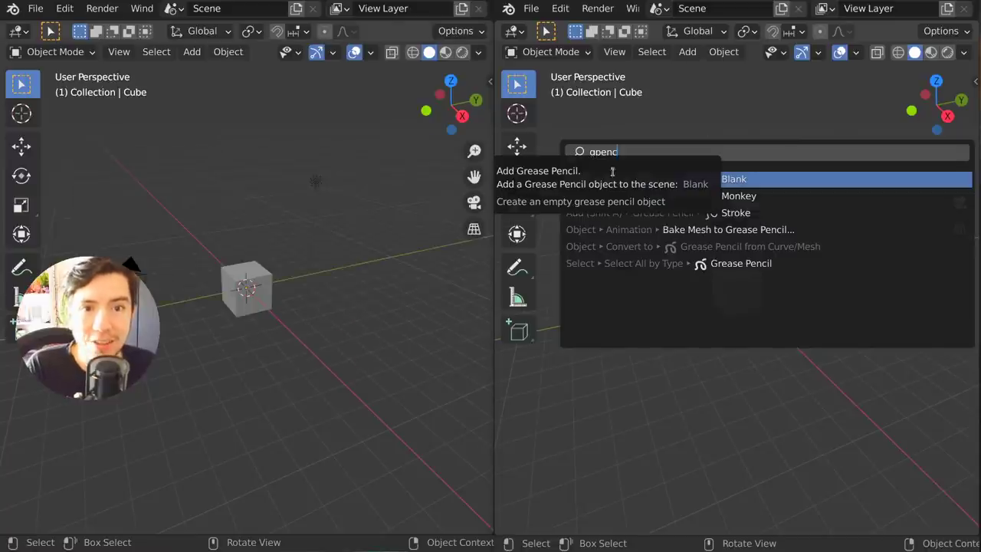
pyautogui.press('Escape')
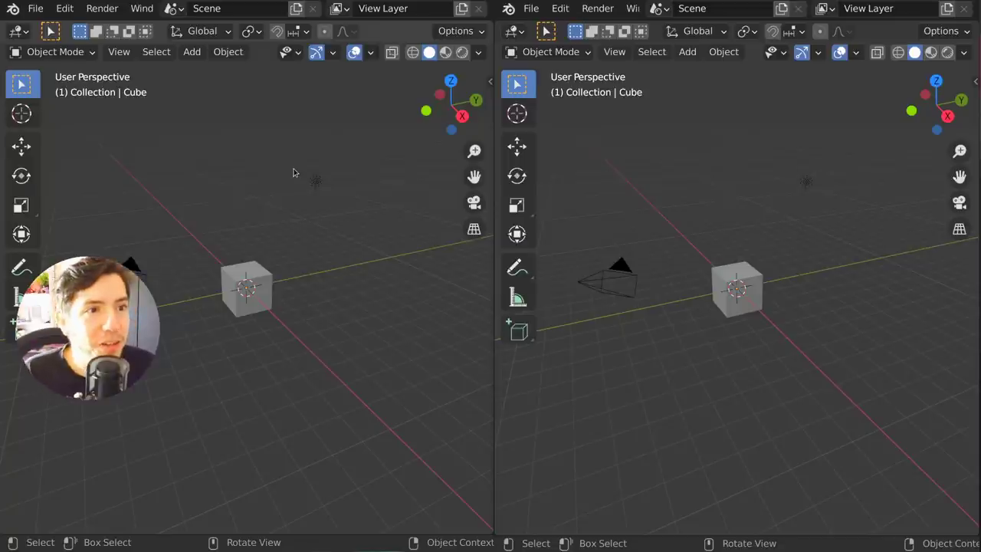
# Step: Search 'moinke' in the left window and 'mnky' in the right, comparing the Monkey results
pyautogui.press('F3')
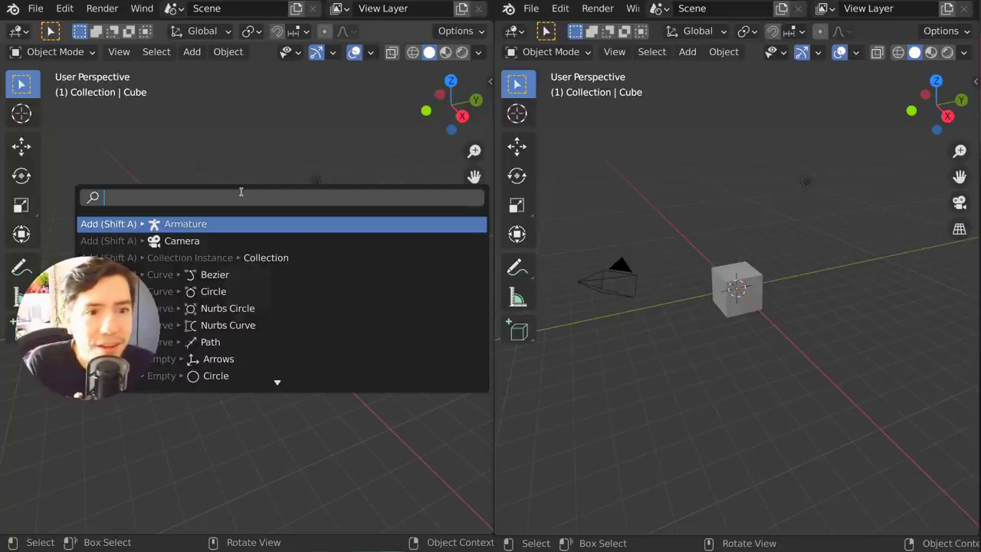
pyautogui.write('moinke')
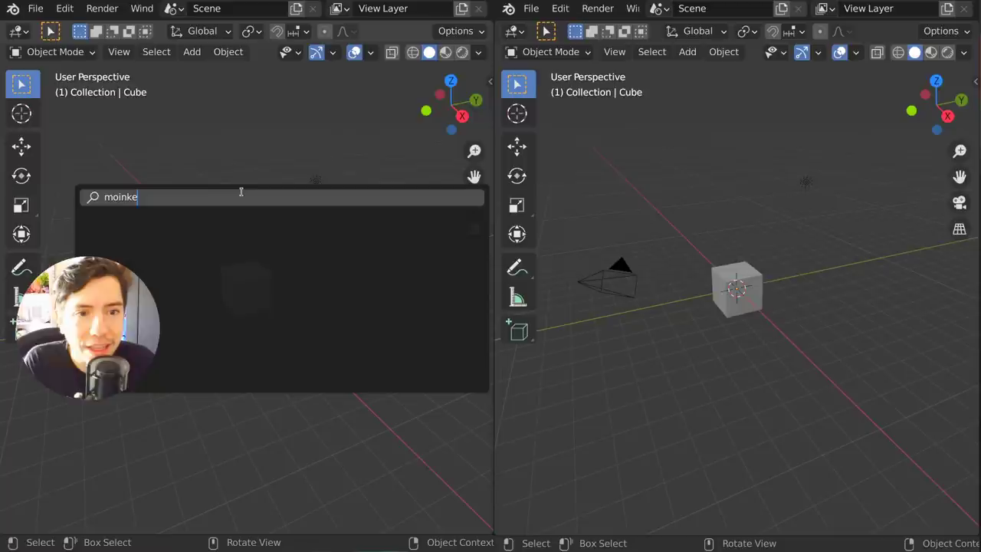
pyautogui.press('F3')
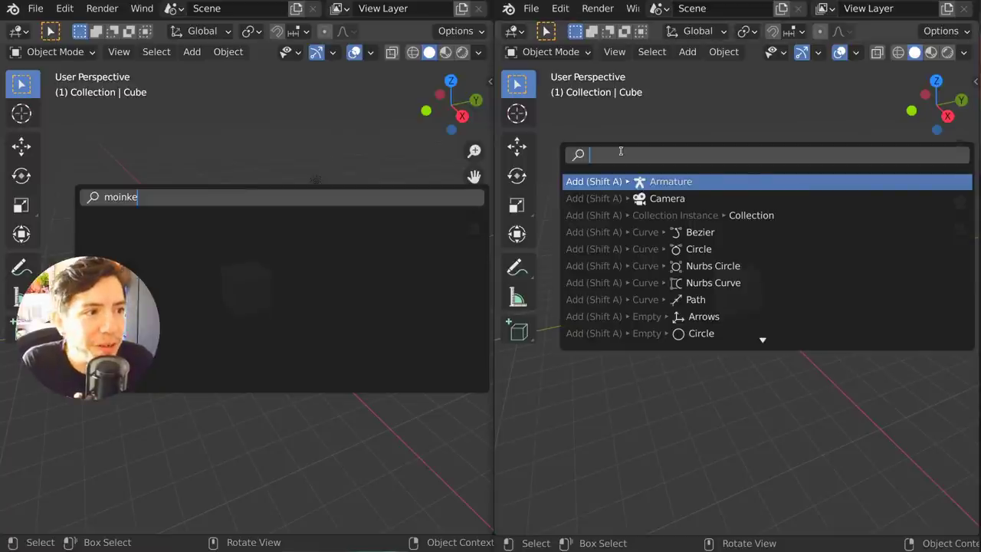
pyautogui.write('mnk')
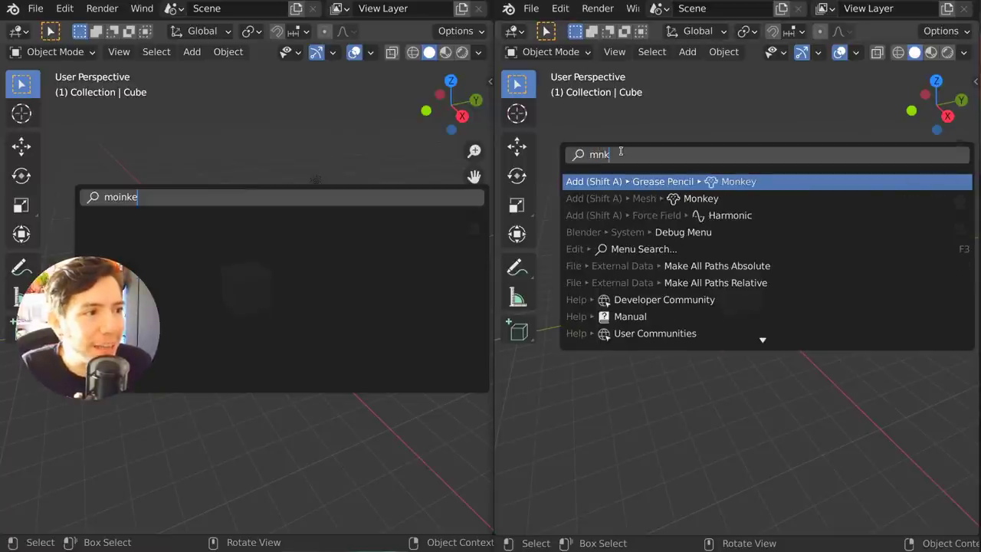
pyautogui.write('y')
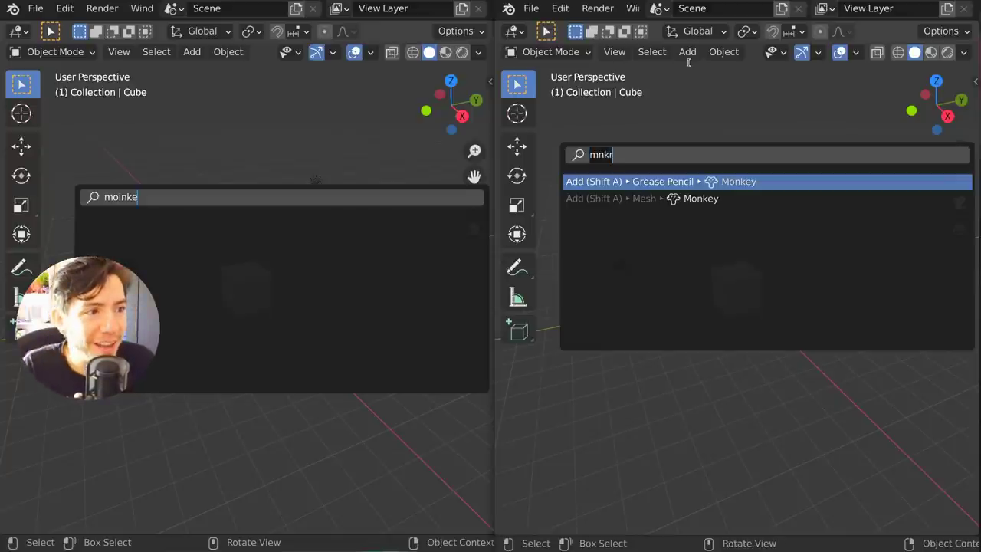
# Step: Replace the queries with 'greas' on the right and 'bake' on the left
pyautogui.press('BackSpace')
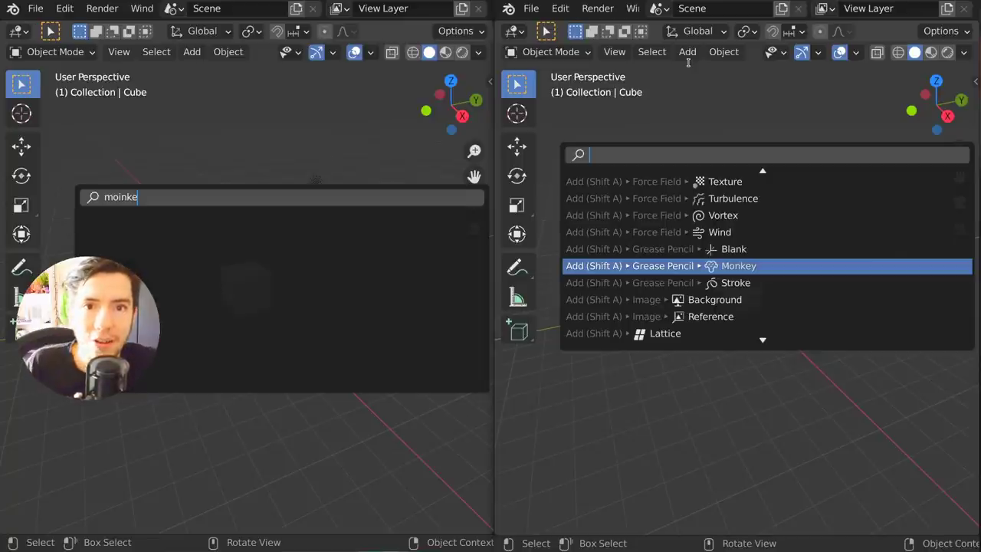
pyautogui.write('greas')
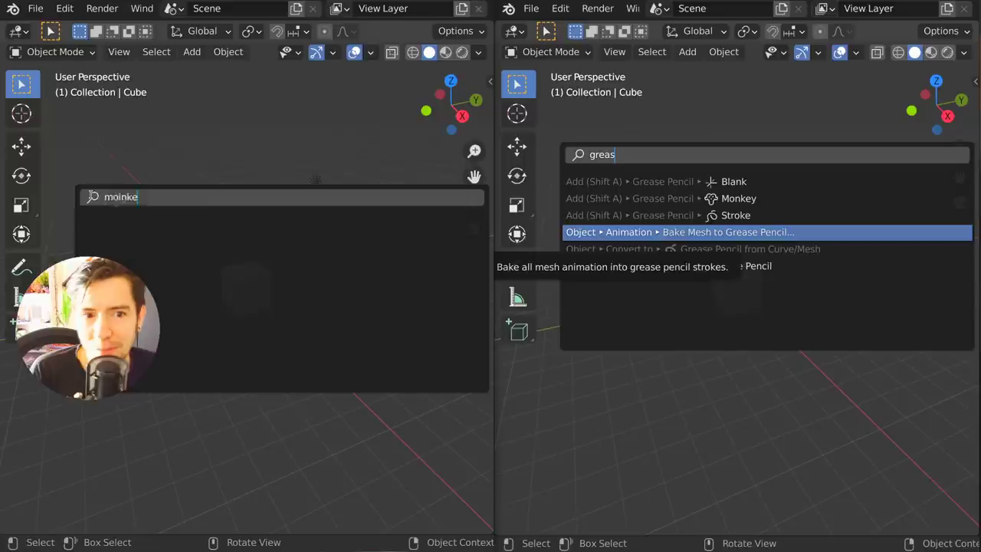
pyautogui.press('BackSpace')
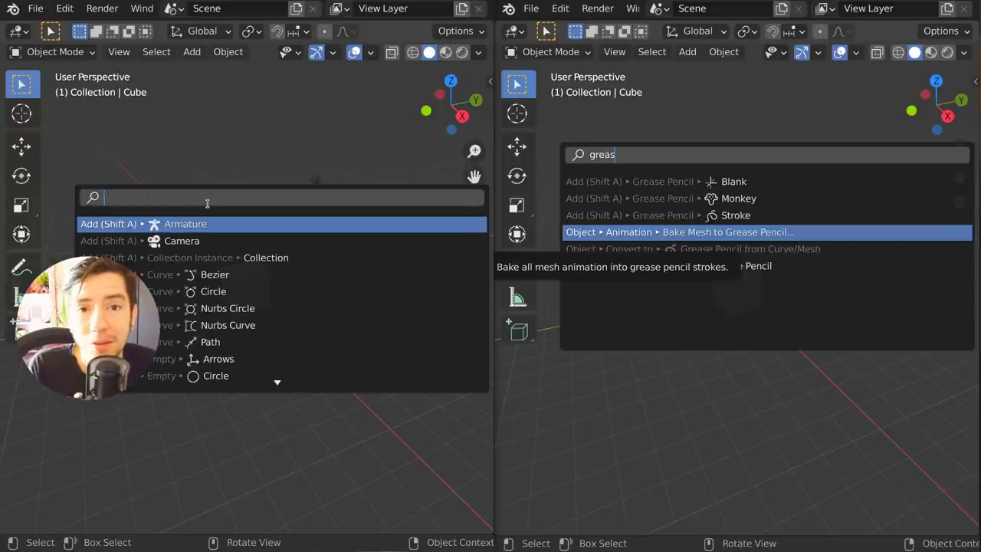
pyautogui.write('g')
pyautogui.press('BackSpace')
pyautogui.write('bake')
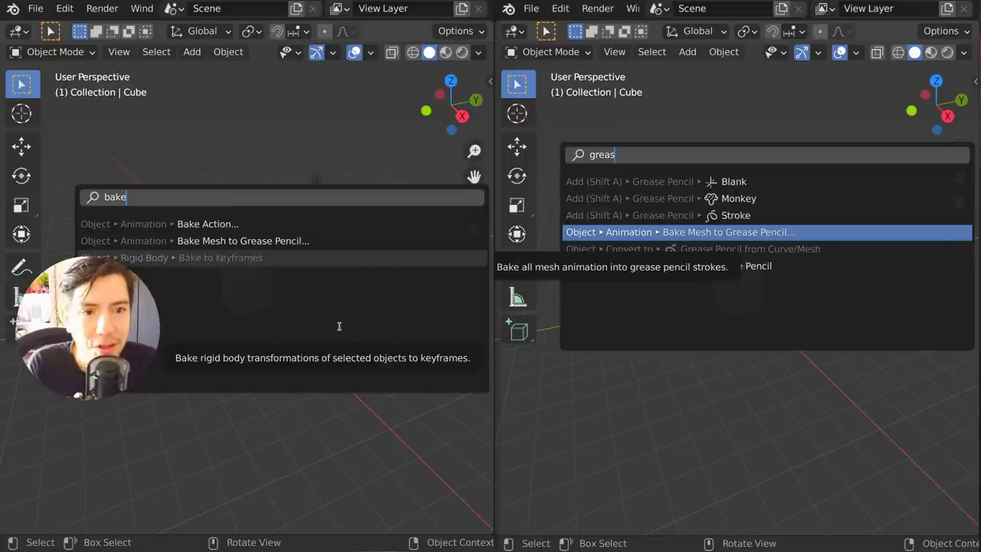
pyautogui.press('BackSpace')
pyautogui.write('m')
# Step: Search 'mesh' and step the highlight through the Mesh results
pyautogui.press('BackSpace')
pyautogui.press('BackSpace')
pyautogui.press('BackSpace')
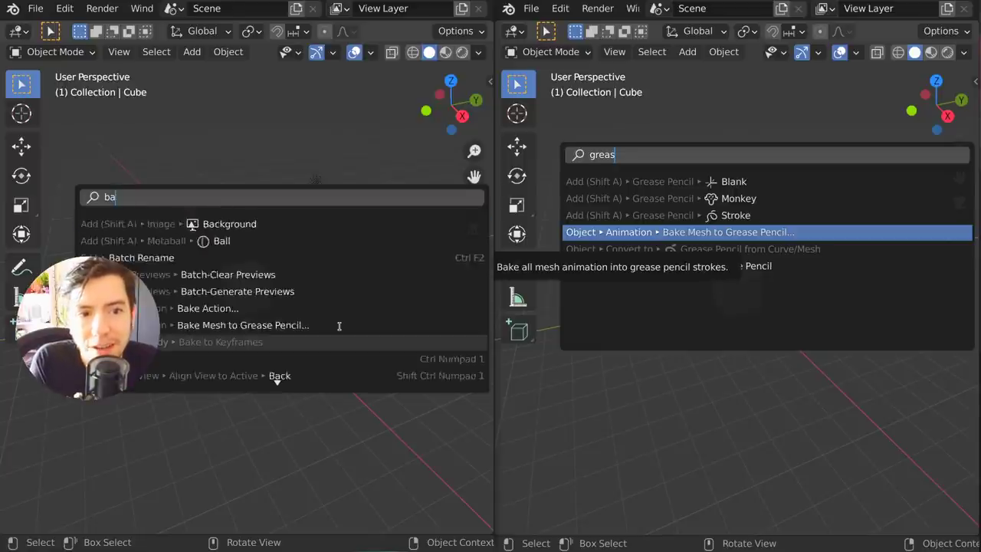
pyautogui.press('BackSpace')
pyautogui.write('mesh')
pyautogui.press('Down')
pyautogui.press('Down')
pyautogui.press('Down')
pyautogui.press('Down')
pyautogui.press('Down')
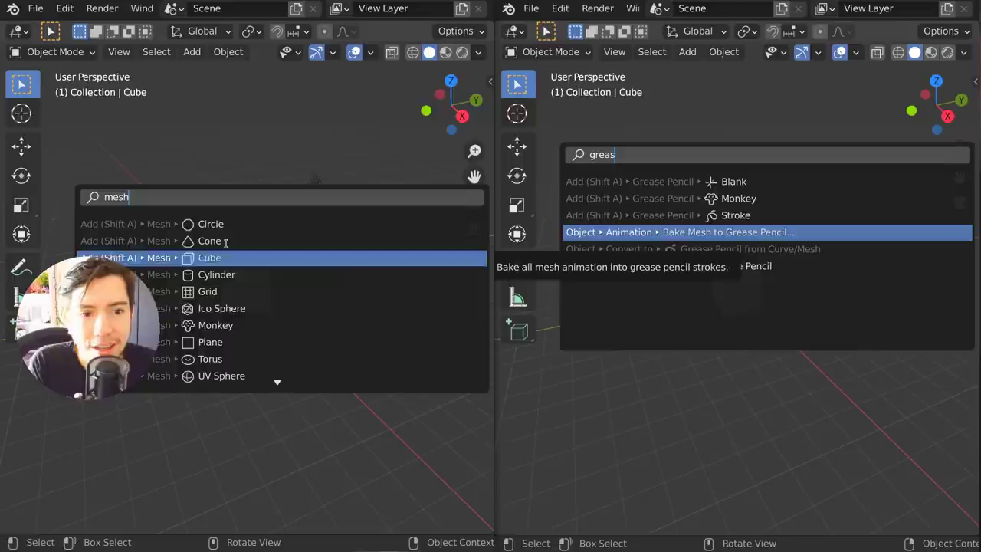
pyautogui.press('Down')
pyautogui.press('Down')
pyautogui.press('Down')
pyautogui.press('Down')
pyautogui.press('Down')
pyautogui.press('Down')
pyautogui.press('Down')
pyautogui.press('Down')
pyautogui.press('Down')
pyautogui.press('Down')
pyautogui.press('Down')
pyautogui.press('Down')
pyautogui.press('Down')
pyautogui.press('Down')
pyautogui.press('Down')
pyautogui.press('Down')
pyautogui.press('Down')
pyautogui.press('Down')
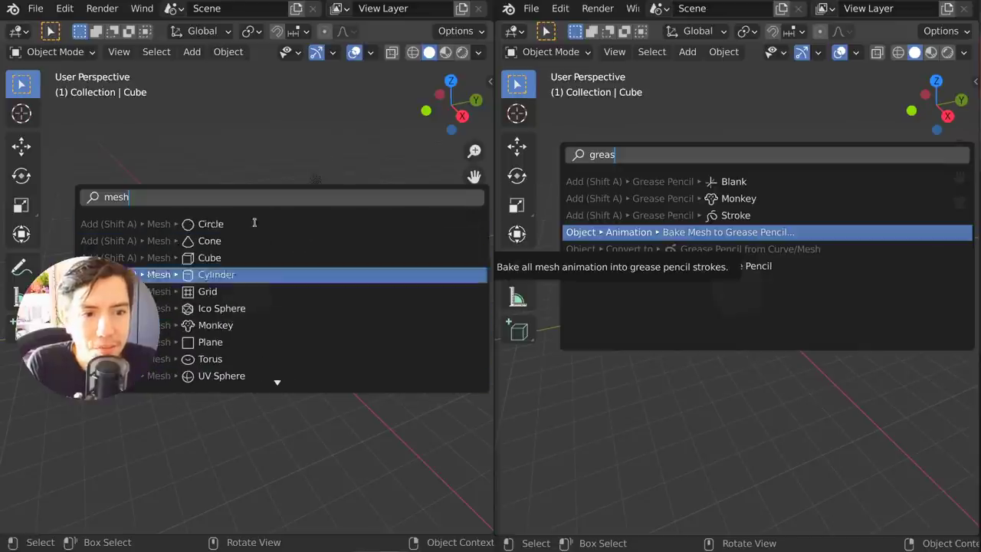
pyautogui.press('Down')
pyautogui.press('Down')
pyautogui.press('Down')
pyautogui.press('Down')
pyautogui.press('Down')
pyautogui.press('Down')
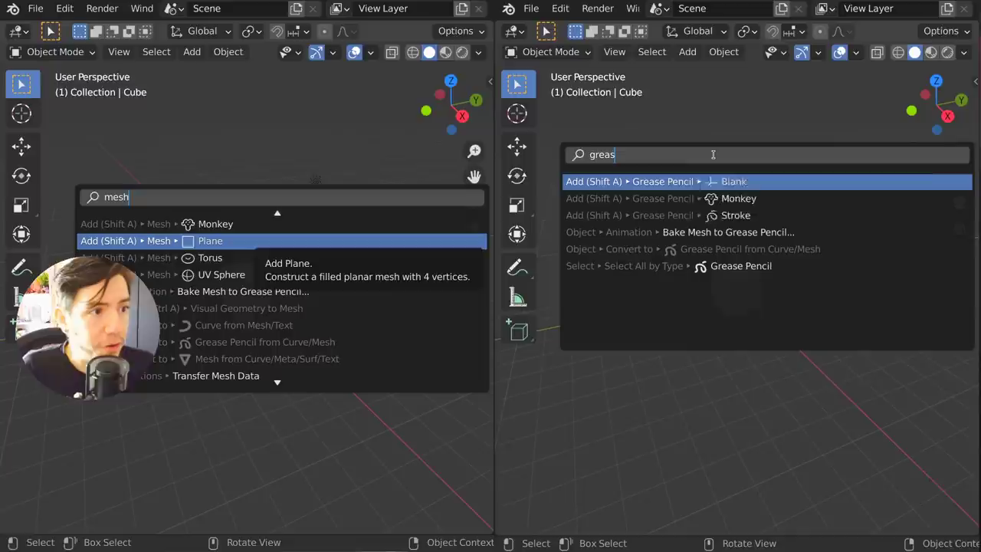
# Step: Search 'bmgp' to see fuzzy matches, then bring up the D8825 patch page in the browser
pyautogui.hotkey('ctrl', 'BackSpace')
pyautogui.write('b')
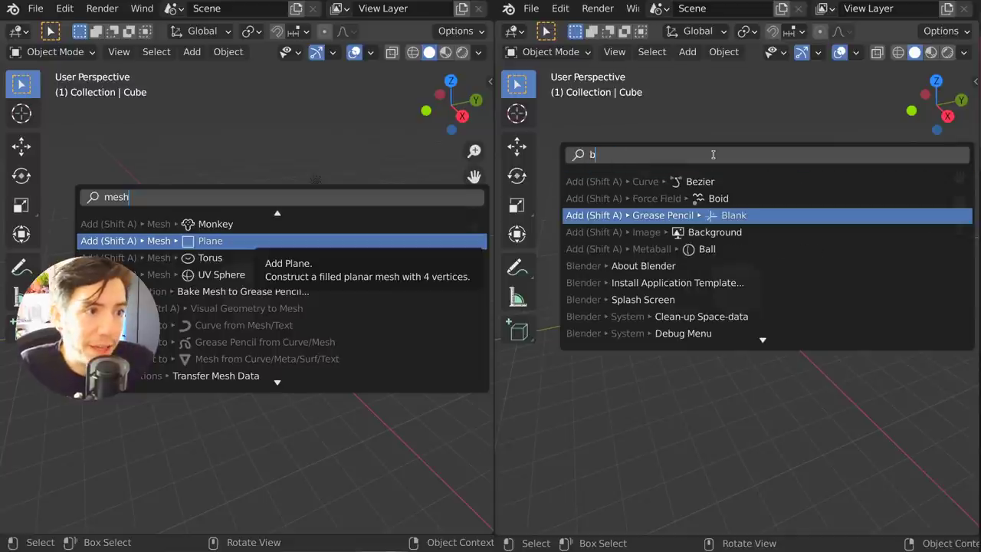
pyautogui.write('mgp')
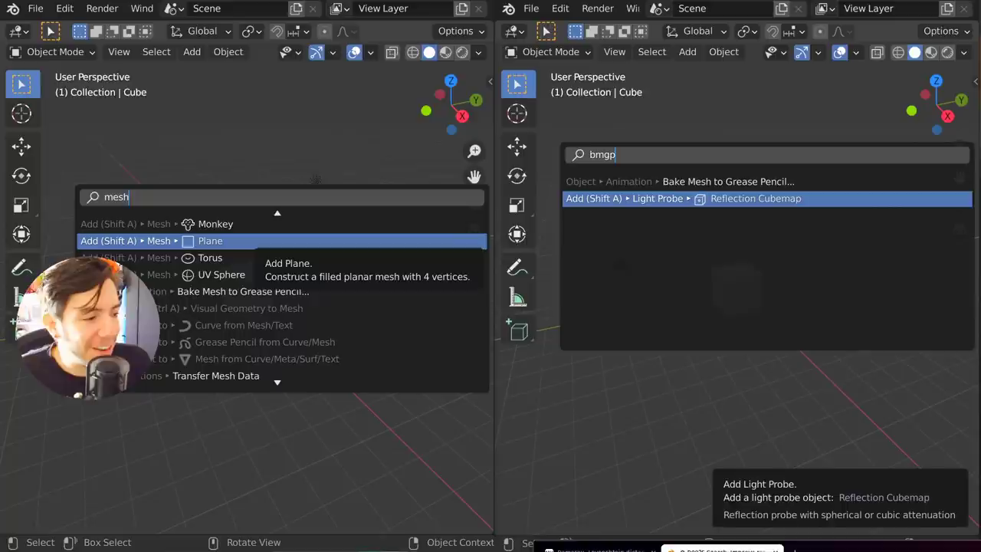
pyautogui.click(720, 549)
pyautogui.scroll(5, 548, 198)
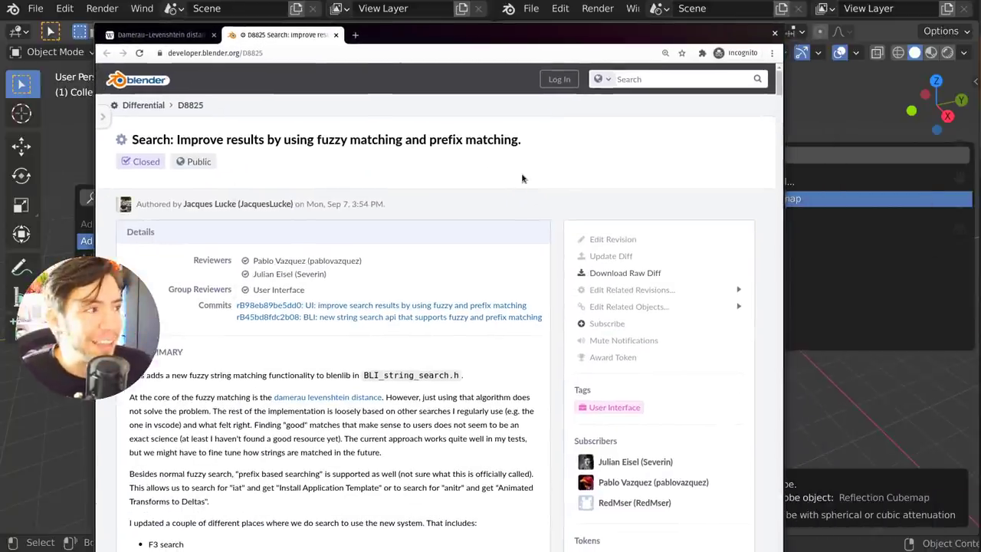
# Step: Shift the browser aside, highlight the D8825 title, scroll the summary, and open the Damerau–Levenshtein article
pyautogui.keyDown('super'); pyautogui.moveTo(545, 199); pyautogui.dragTo(628, 197); pyautogui.keyUp('super')
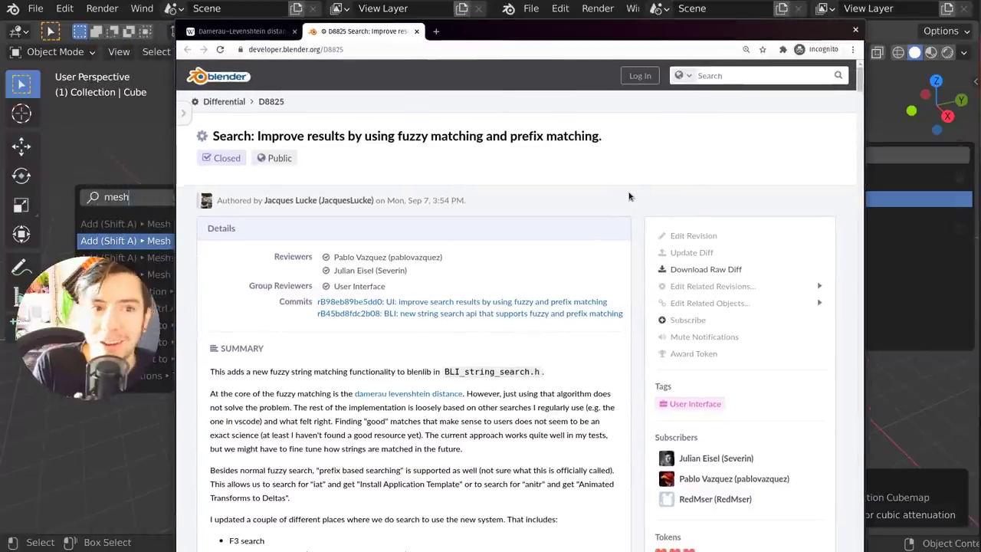
pyautogui.moveTo(396, 136); pyautogui.dragTo(471, 136)
pyautogui.moveTo(611, 136); pyautogui.dragTo(388, 136)
pyautogui.click(388, 136)
pyautogui.scroll(-3, 506, 304)
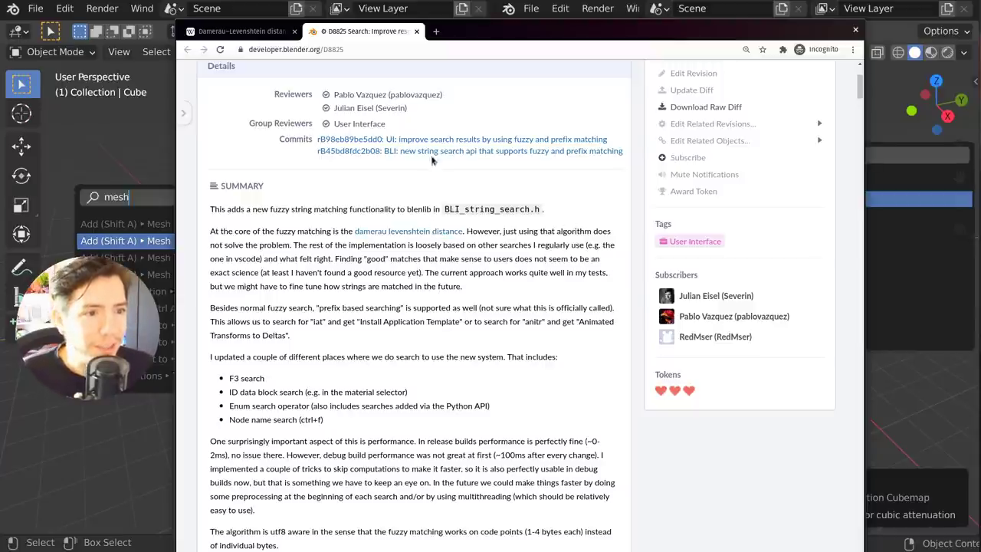
pyautogui.click(237, 29)
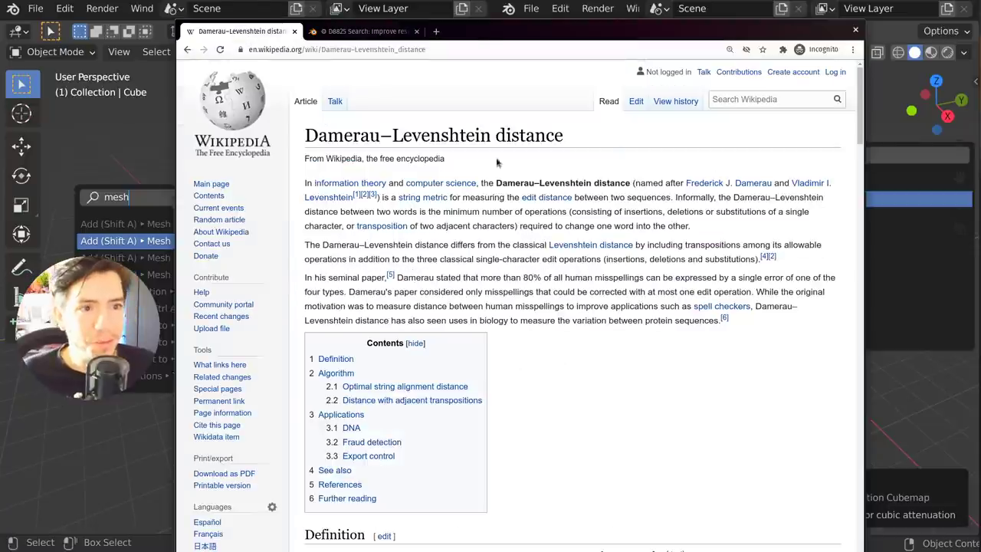
# Step: Return to the D8825 developer.blender.org tab
pyautogui.click(383, 33)
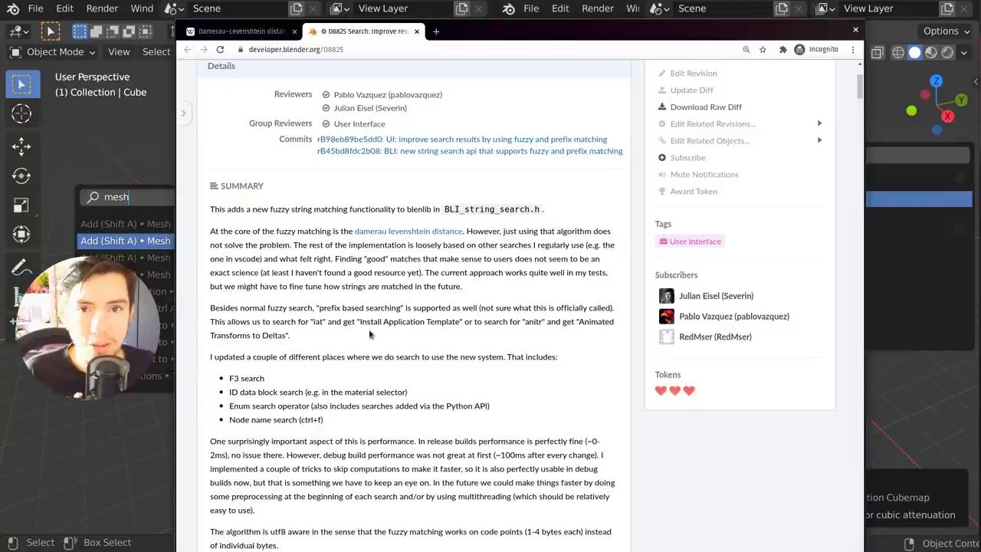
# Step: Scroll the D8825 summary and highlight the enum search and 'Node name search (ctrl+f)' bullets
pyautogui.scroll(-3, 281, 296)
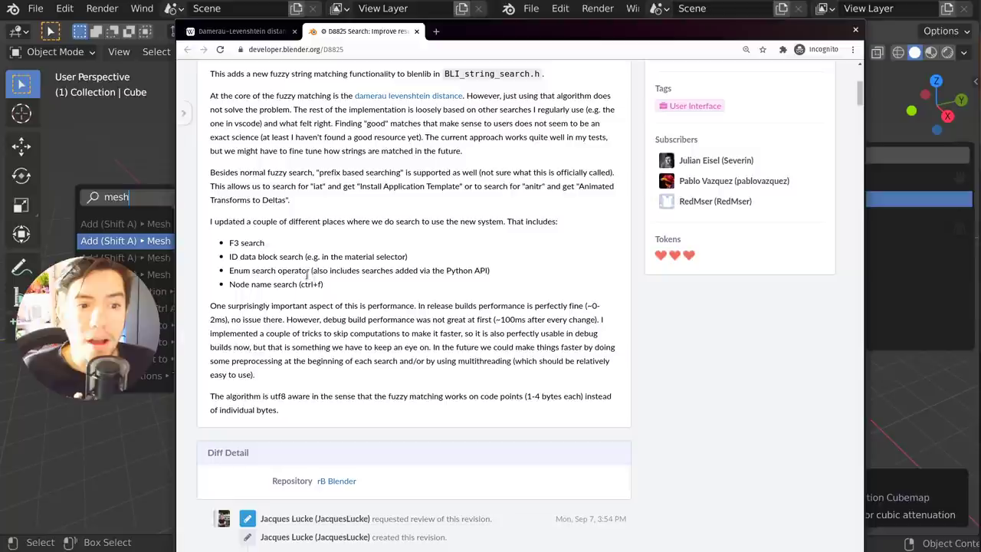
pyautogui.moveTo(308, 274); pyautogui.dragTo(239, 273)
pyautogui.click(260, 282)
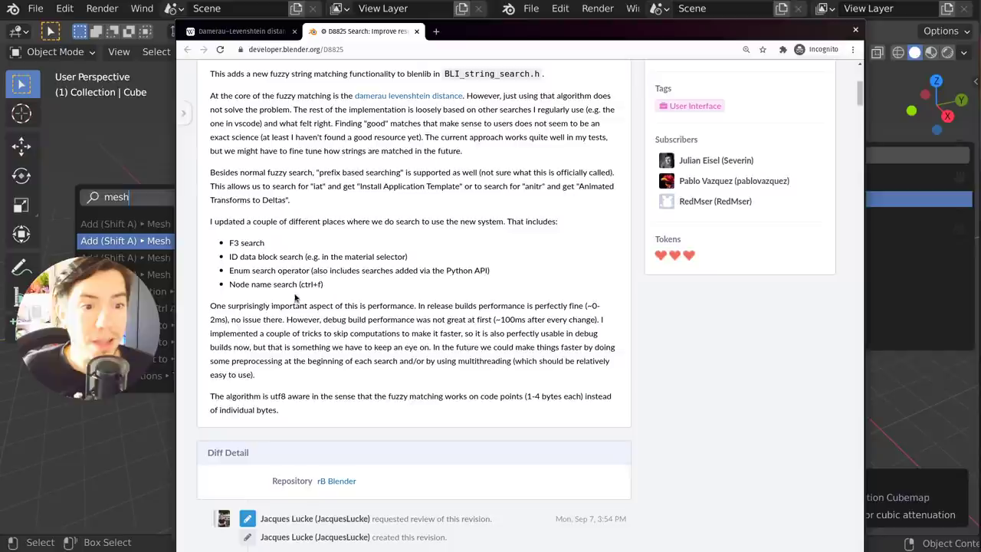
pyautogui.moveTo(325, 285); pyautogui.dragTo(223, 286)
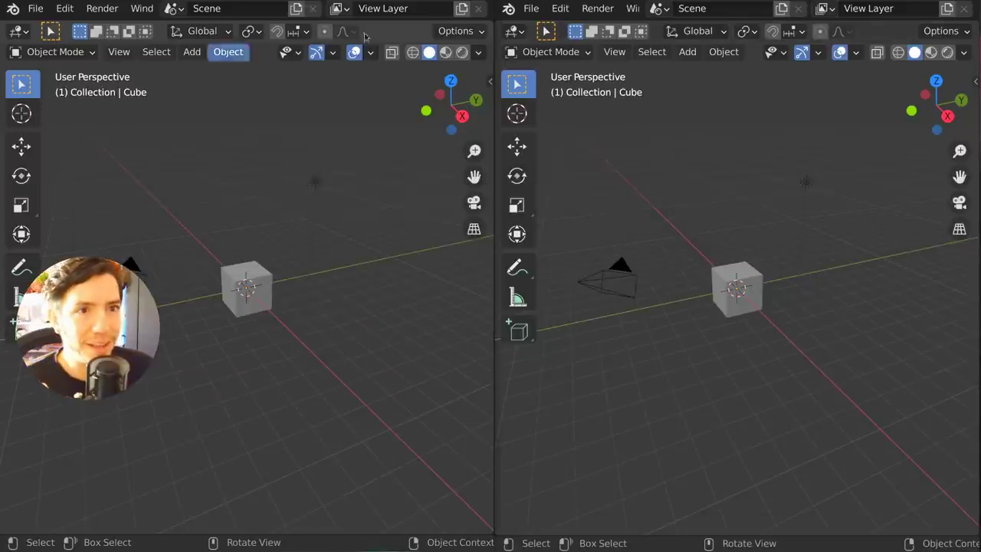
# Step: Turn the maximized right area into the Shader Editor and try the node search 'sss'
pyautogui.hotkey('ctrl', 'space')
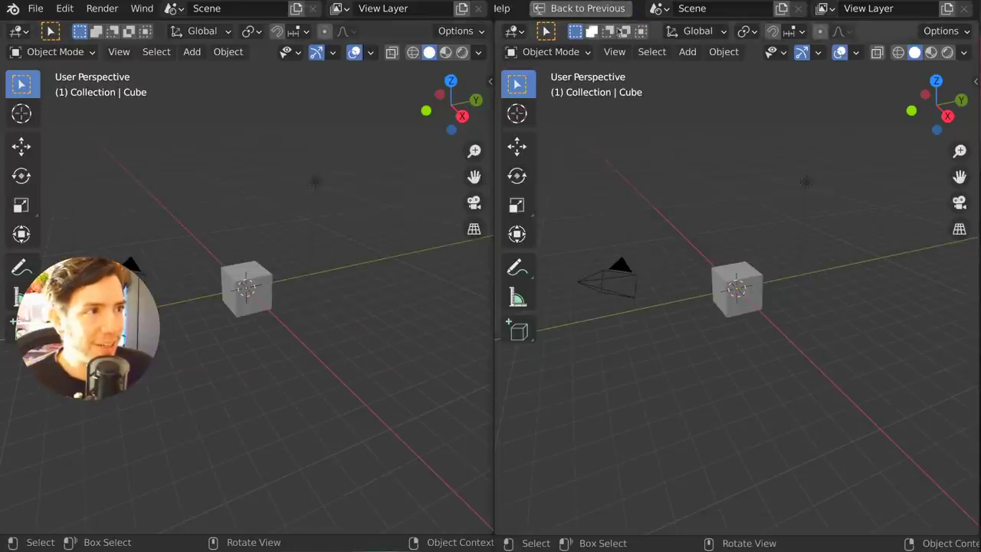
pyautogui.hotkey('shift', 'F3')
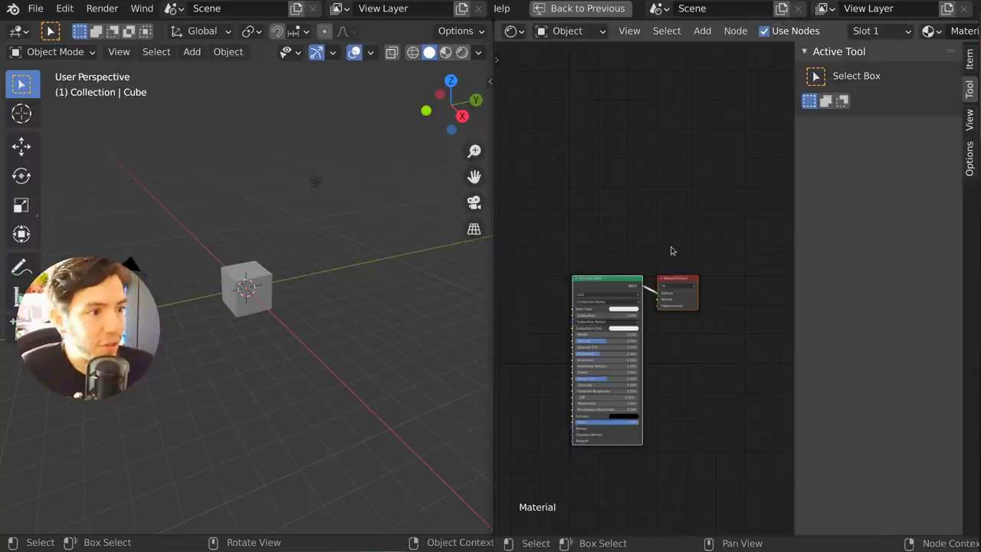
pyautogui.moveTo(724, 245); pyautogui.dragTo(642, 183, button='middle')
pyautogui.scroll(2, 663, 188)
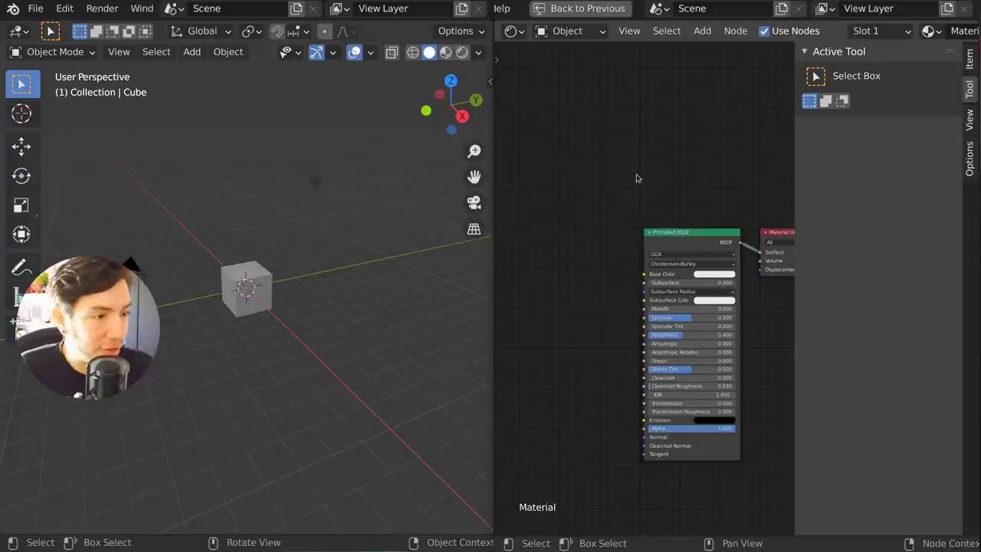
pyautogui.hotkey('shift', 'a')
pyautogui.click(623, 155)
pyautogui.write('f')
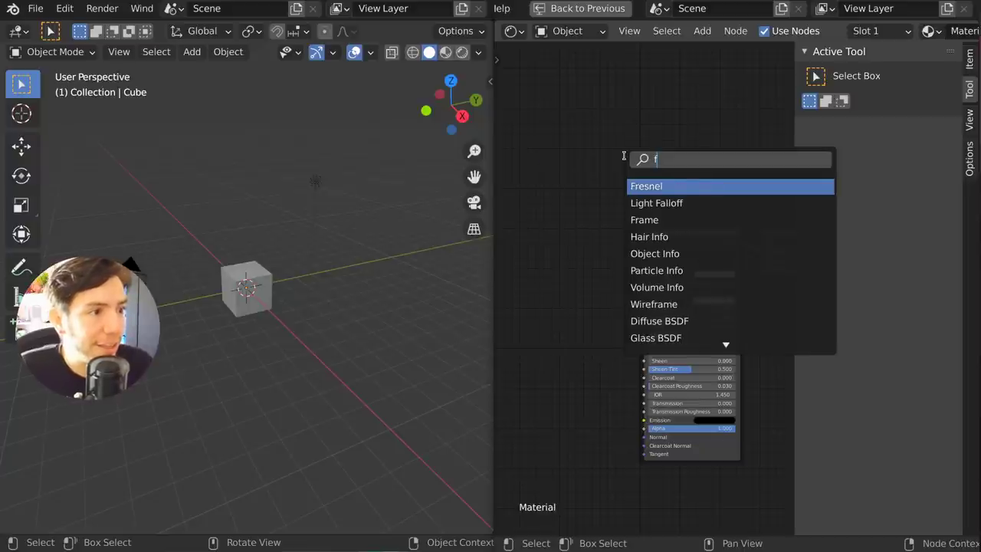
pyautogui.press('BackSpace')
pyautogui.write('sss')
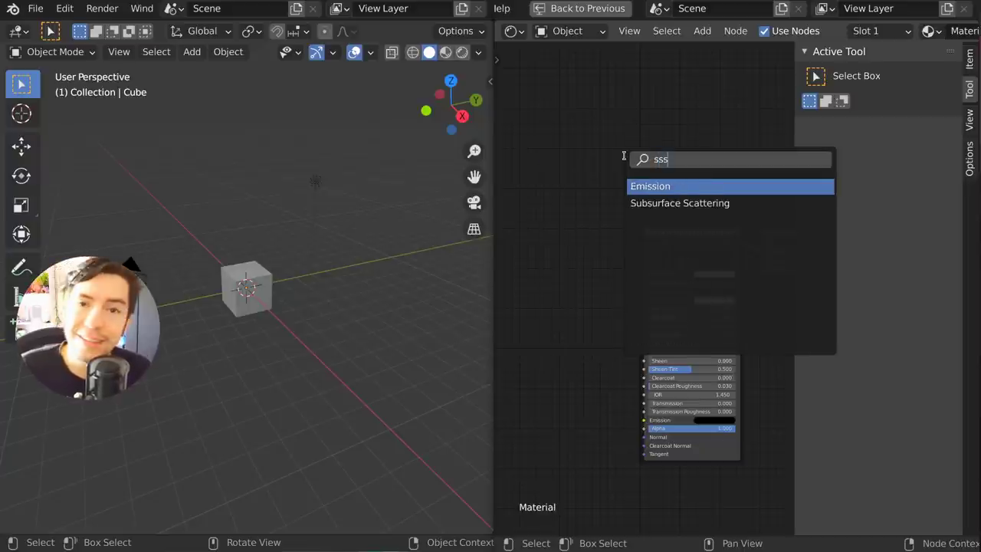
pyautogui.press('Home')
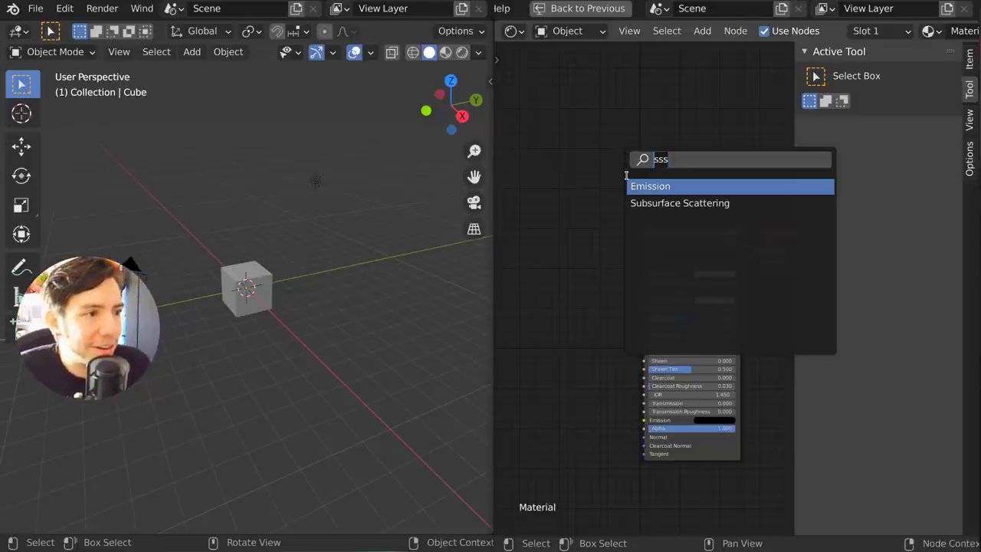
pyautogui.press('Escape')
# Step: In the newer version's node search, query 'pcn' to find Principled BSDF
pyautogui.scroll(2, 669, 236)
pyautogui.hotkey('ctrl', 'f')
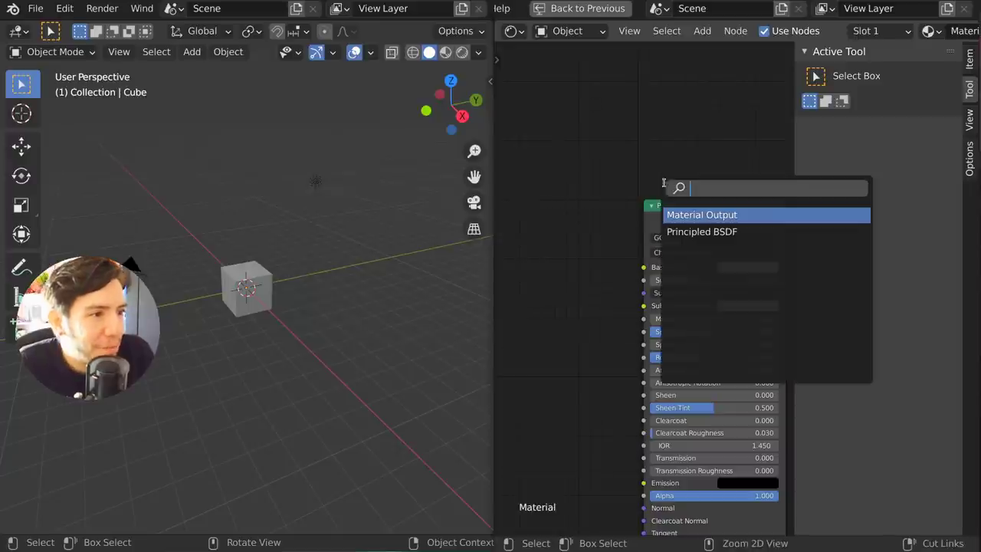
pyautogui.write('pcnk')
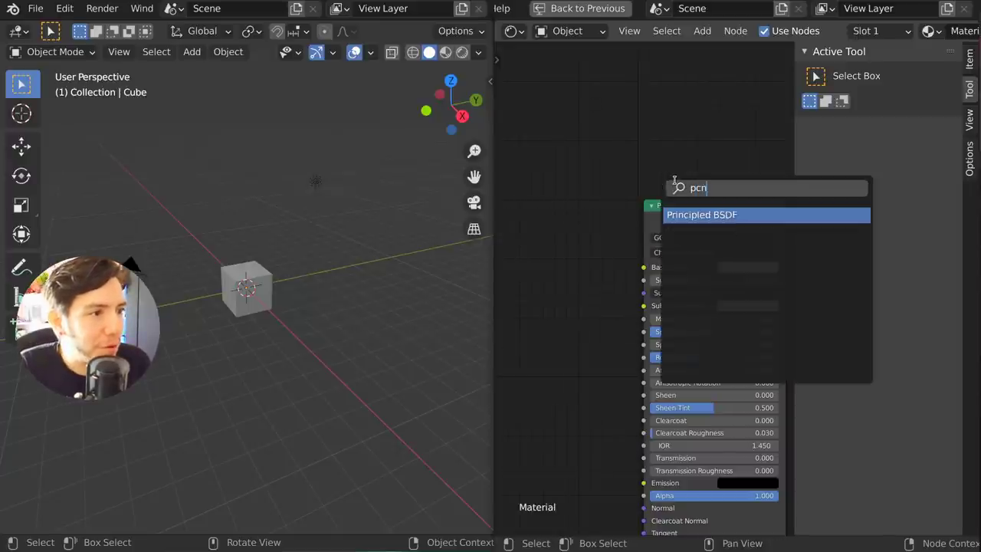
pyautogui.press('BackSpace')
pyautogui.write('p')
pyautogui.press('BackSpace')
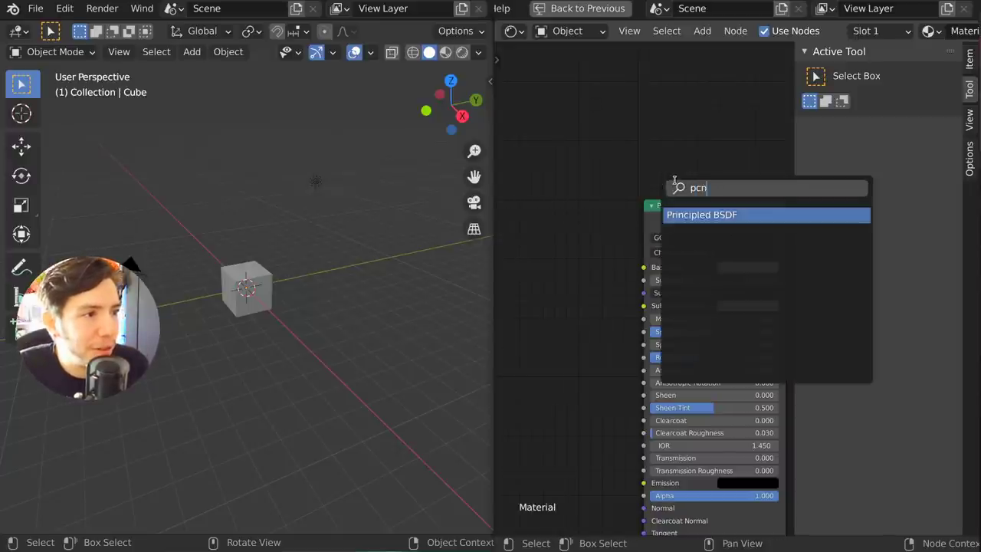
pyautogui.write('p')
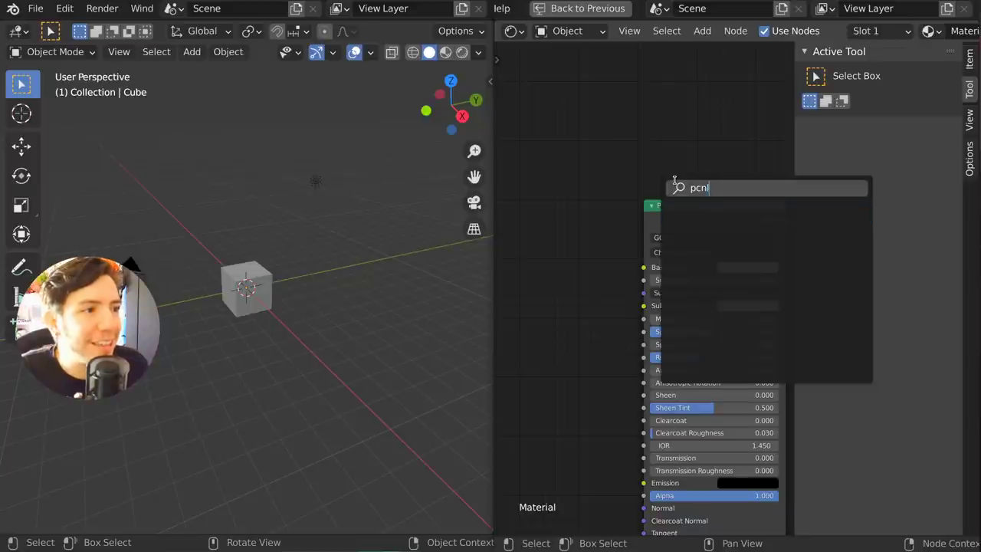
pyautogui.press('BackSpace')
pyautogui.write('p')
pyautogui.press('BackSpace')
pyautogui.write('p')
pyautogui.press('BackSpace')
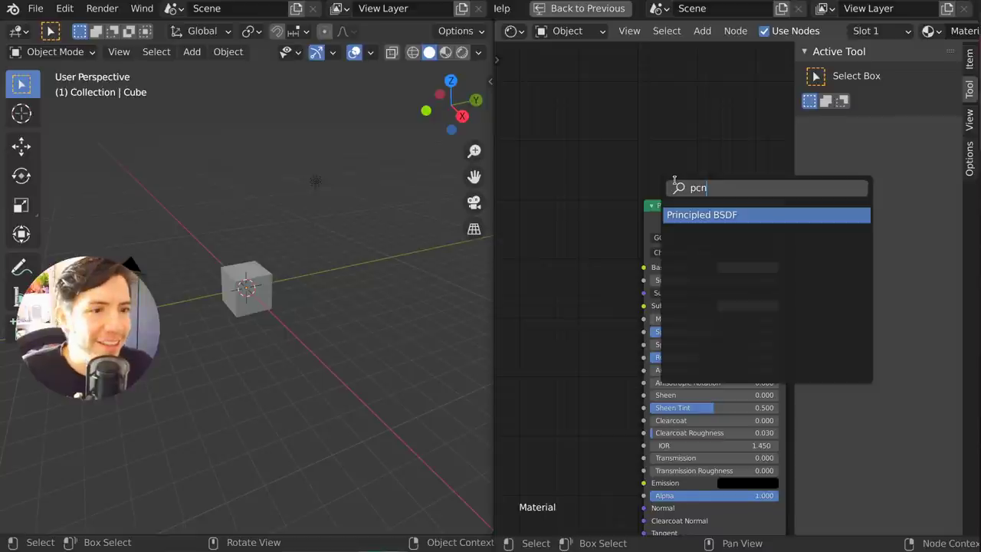
# Step: Switch the left area to the Shader Editor, search 'pcn' there, then return both areas to 3D Viewport
pyautogui.hotkey('shift', 'F3')
pyautogui.click(17, 30)
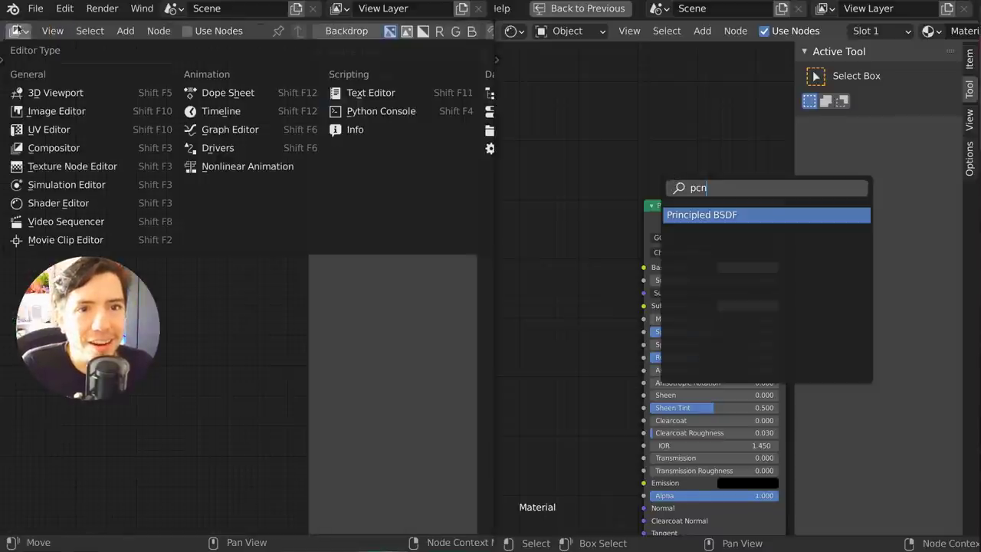
pyautogui.click(99, 207)
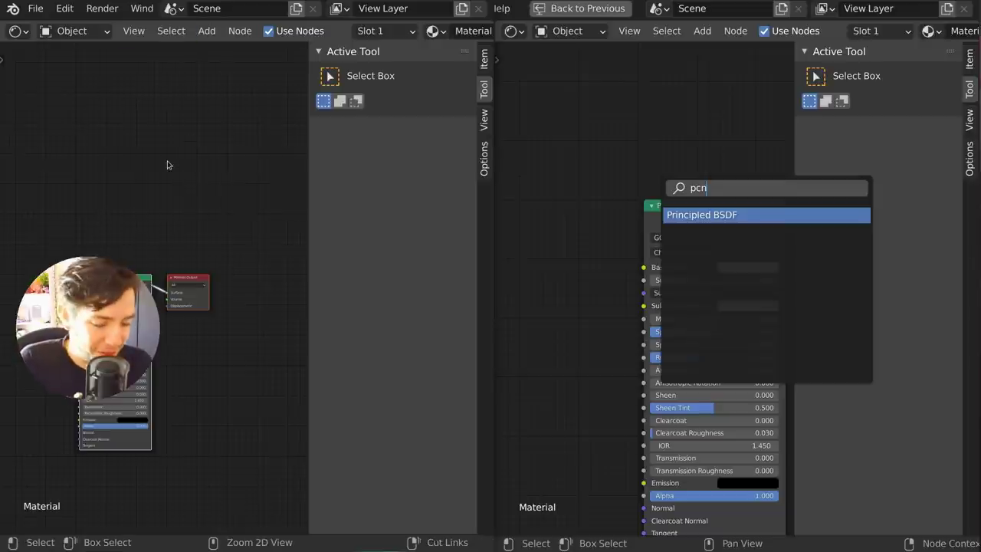
pyautogui.hotkey('ctrl', 'f')
pyautogui.write('pvn')
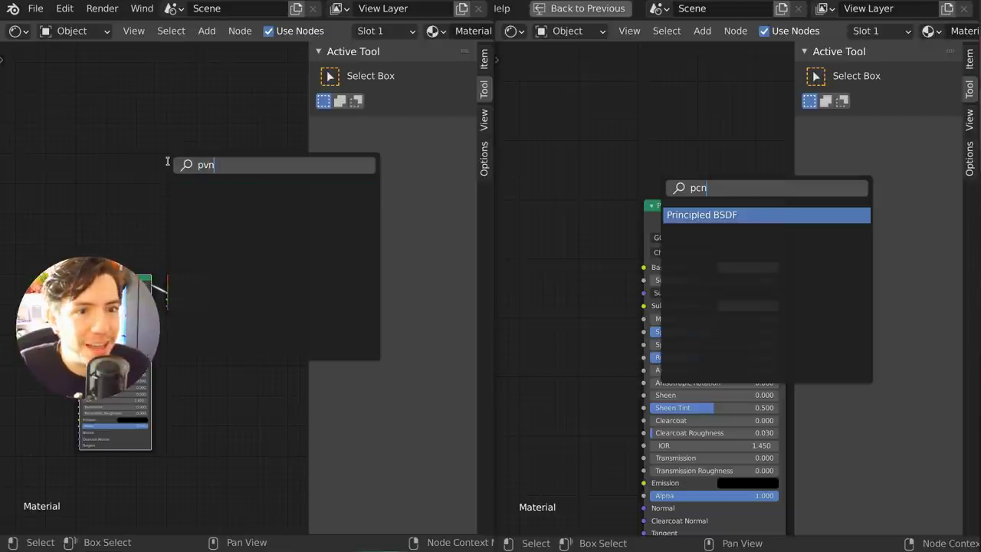
pyautogui.press('BackSpace')
pyautogui.press('BackSpace')
pyautogui.write('cn')
pyautogui.press('Escape')
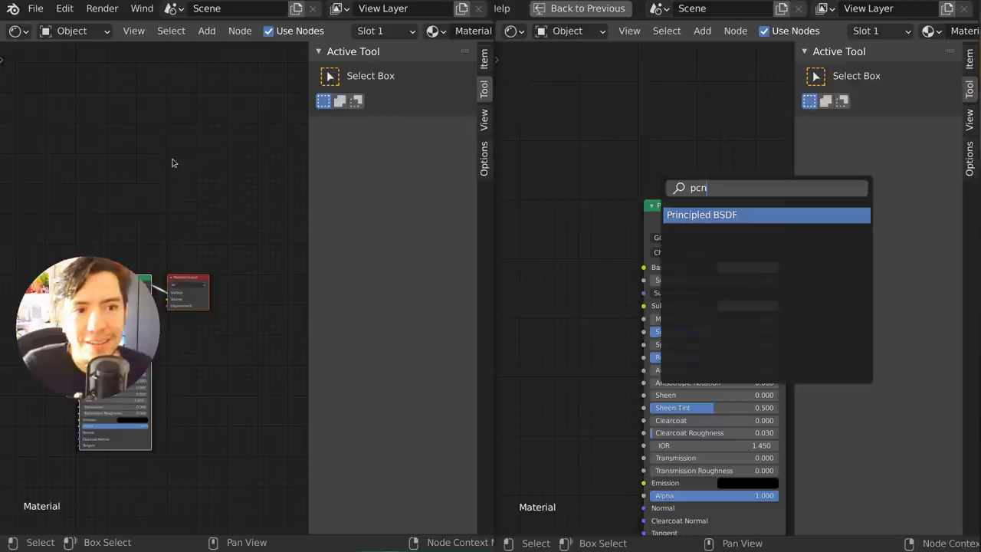
pyautogui.hotkey('shift', 'F5')
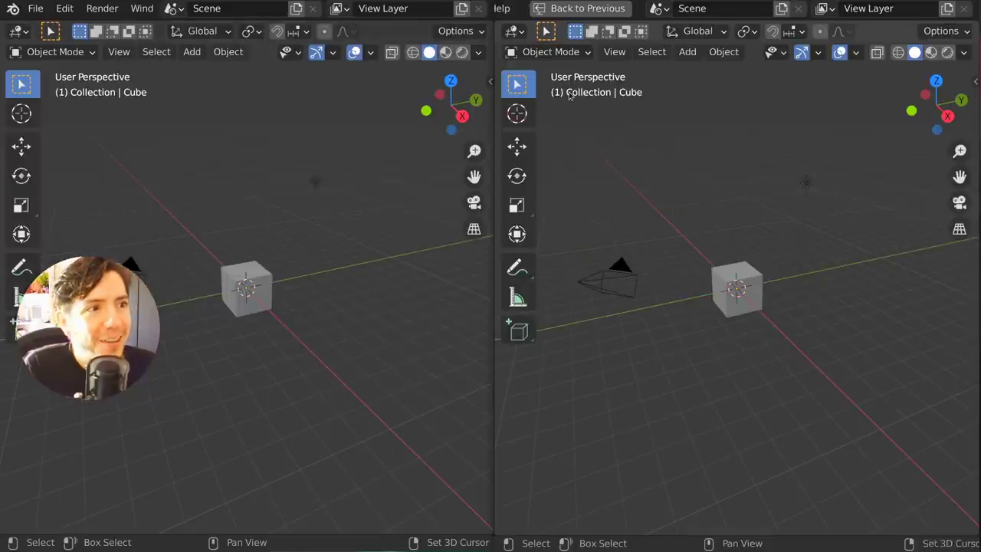